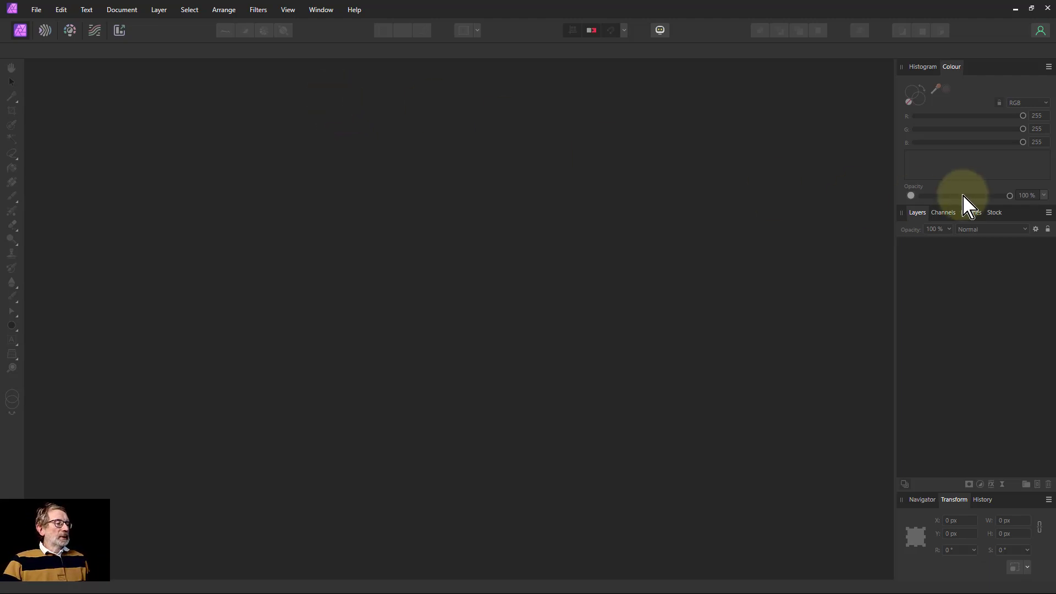
Open the Pexels stock portrait of the smiling curly-haired woman as a new 3840 × 5760 px document.
left_click(993, 214)
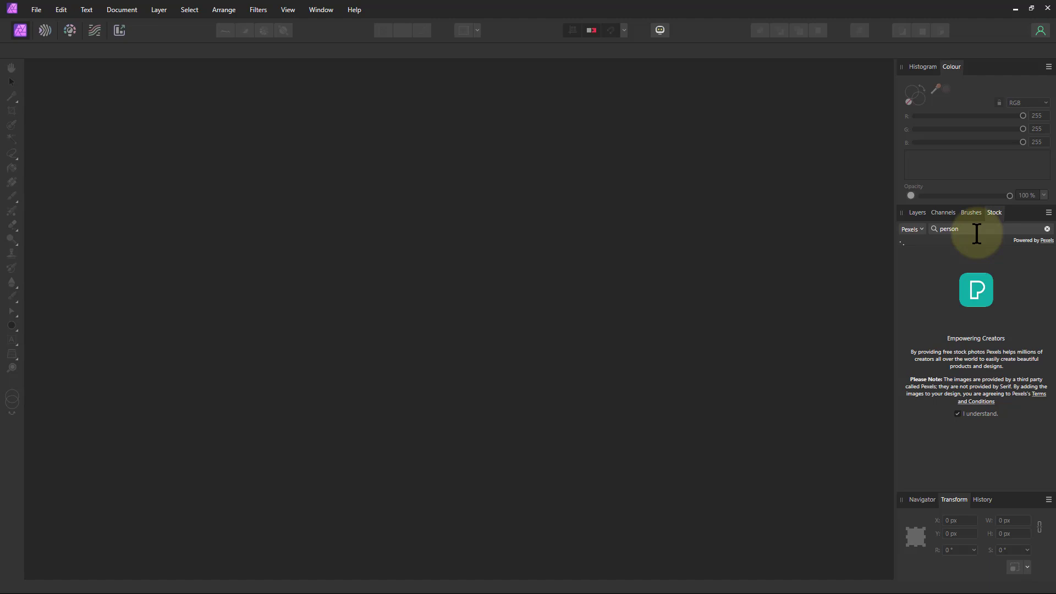
left_click_drag(1046, 310, 1054, 398)
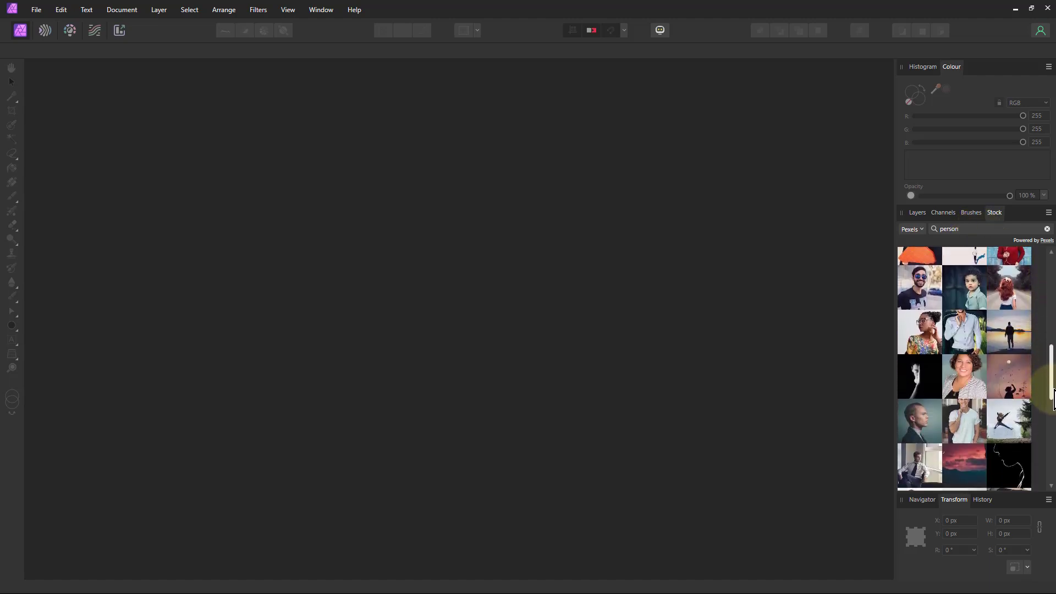
left_click_drag(970, 383, 725, 94)
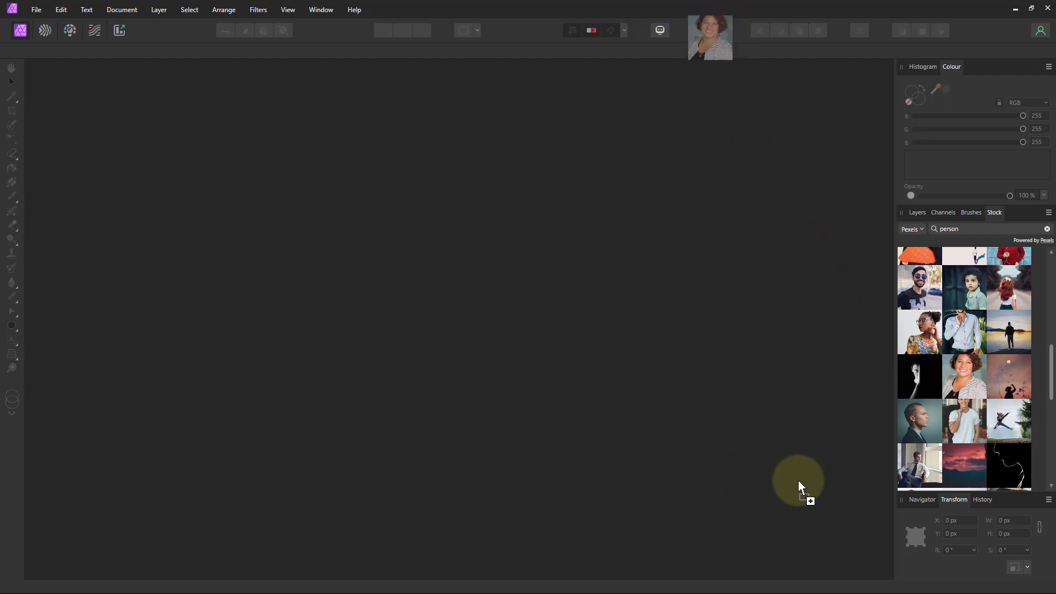
left_click_drag(797, 477, 797, 477)
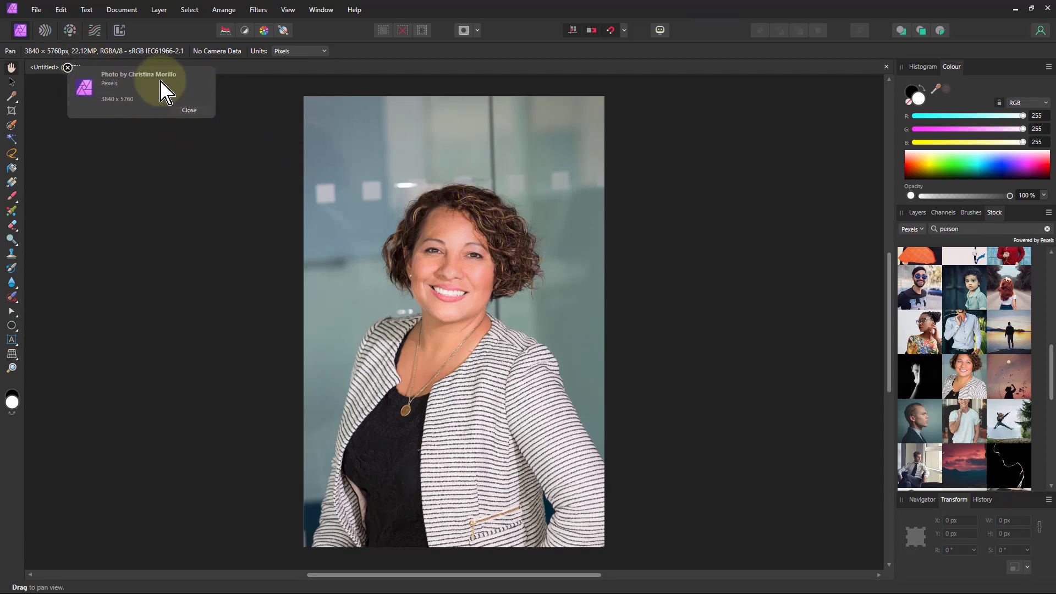
left_click(189, 110)
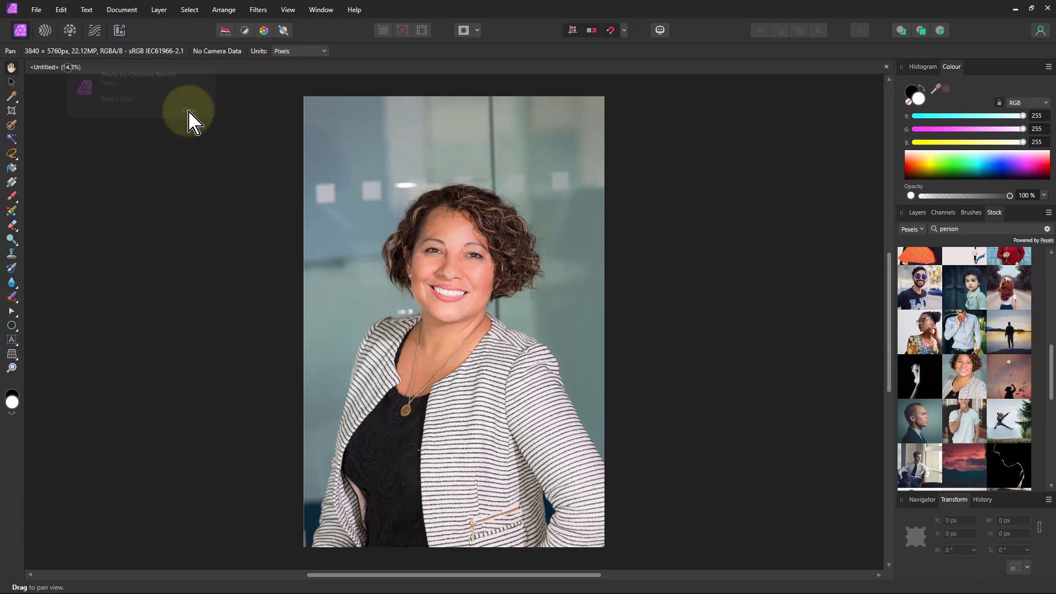
Add a Hue Range Mask and move it above the Background layer.
left_click(919, 213)
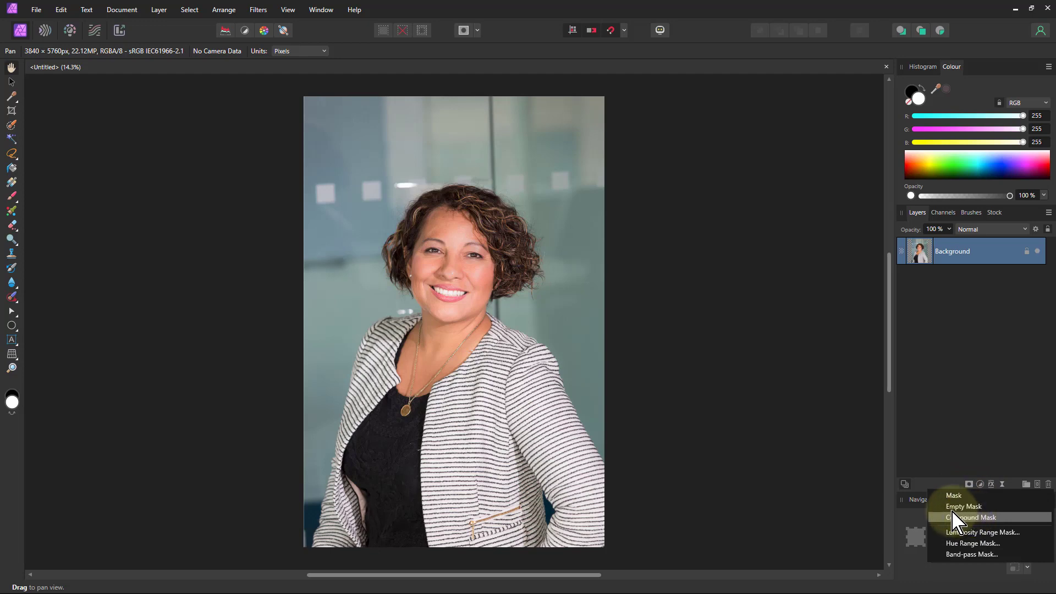
left_click(966, 544)
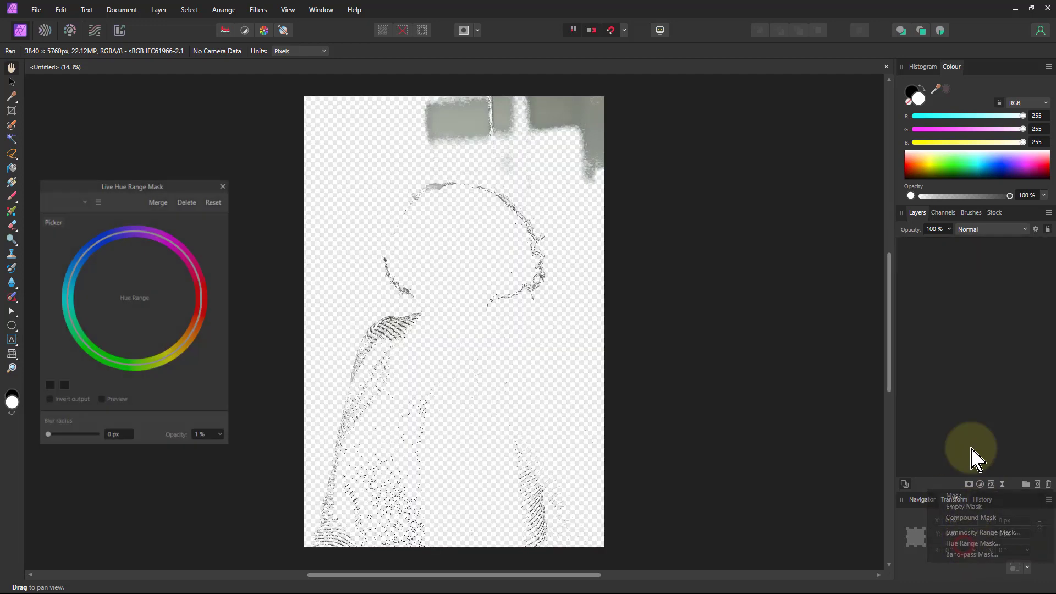
left_click(902, 251)
left_click_drag(938, 297, 931, 232)
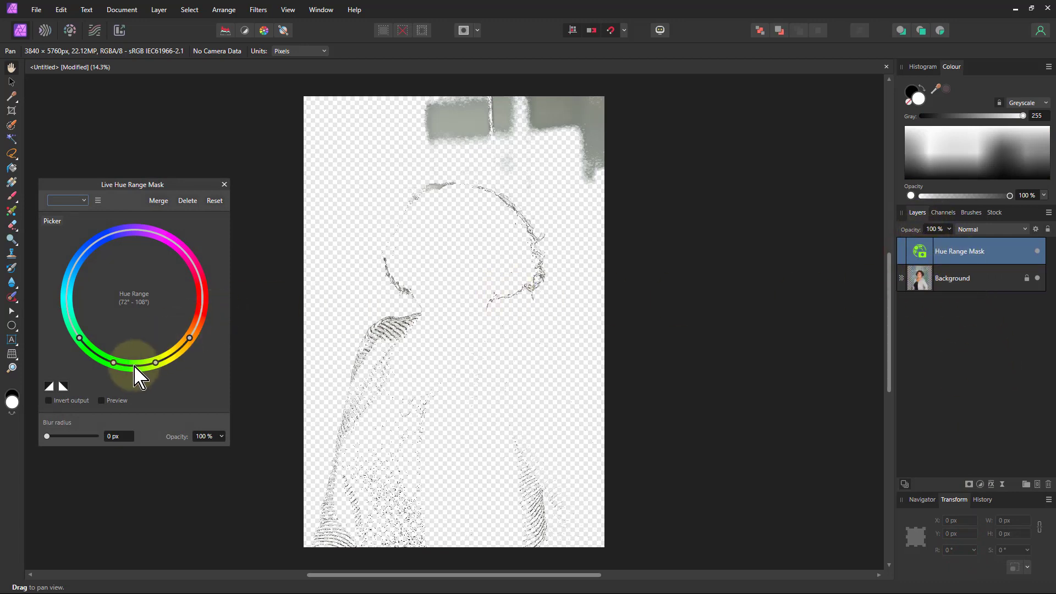
Sample the woman's facial skin tone to set the hue range to about 357°–34°.
left_click_drag(135, 367, 172, 365)
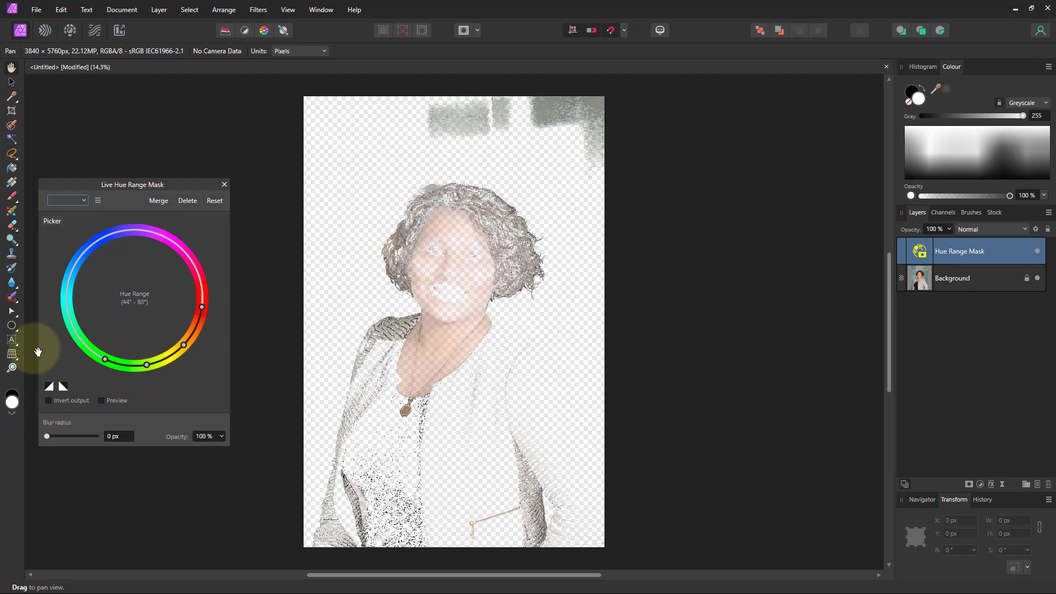
left_click(49, 222)
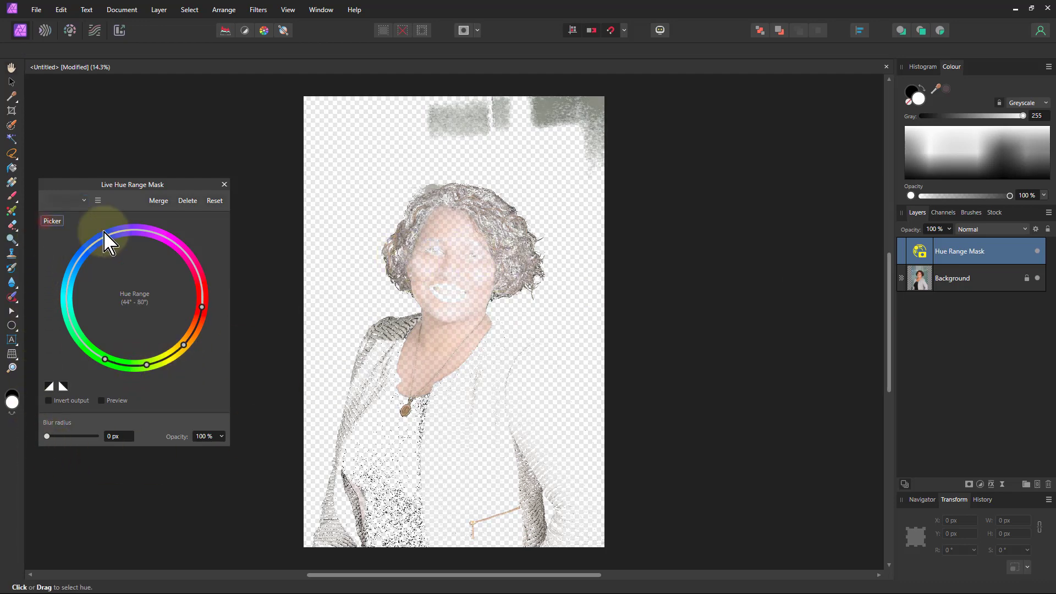
left_click(422, 266)
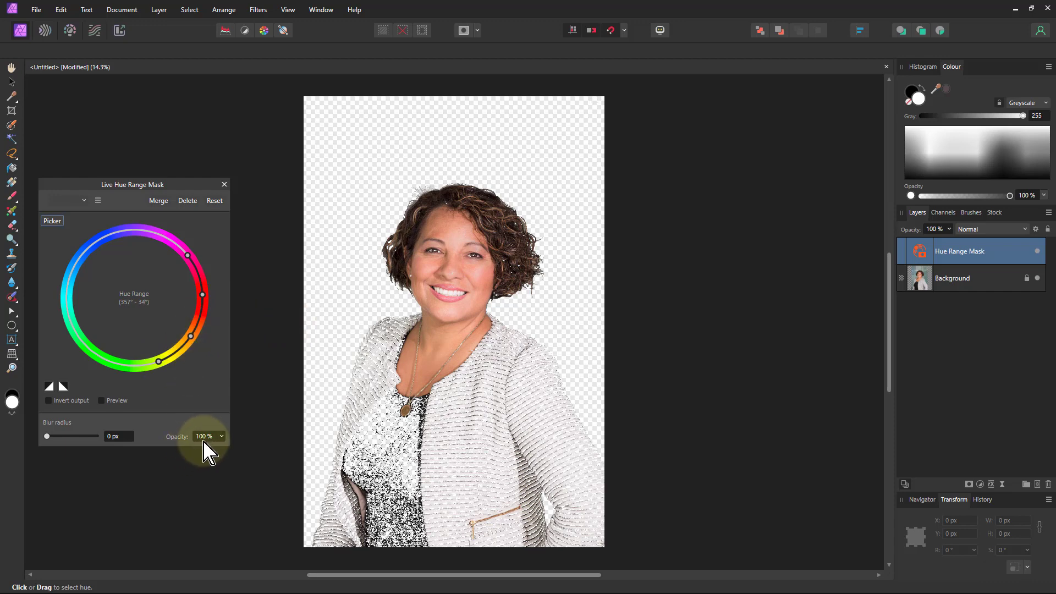
Hide the Hue Range Mask and add a Luminosity Range Mask at the top of the stack.
left_click(1037, 251)
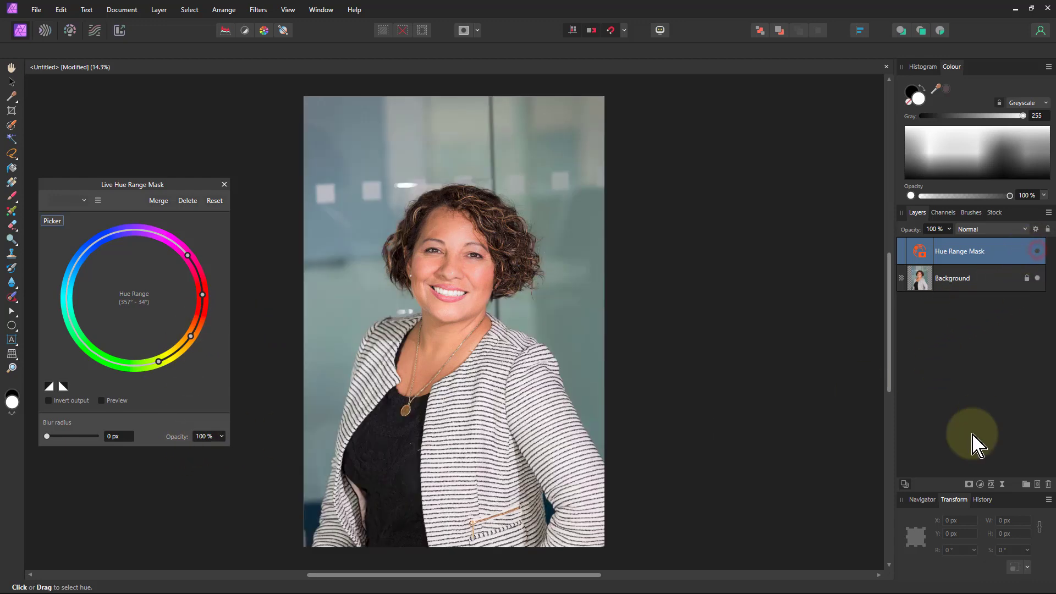
left_click(922, 279)
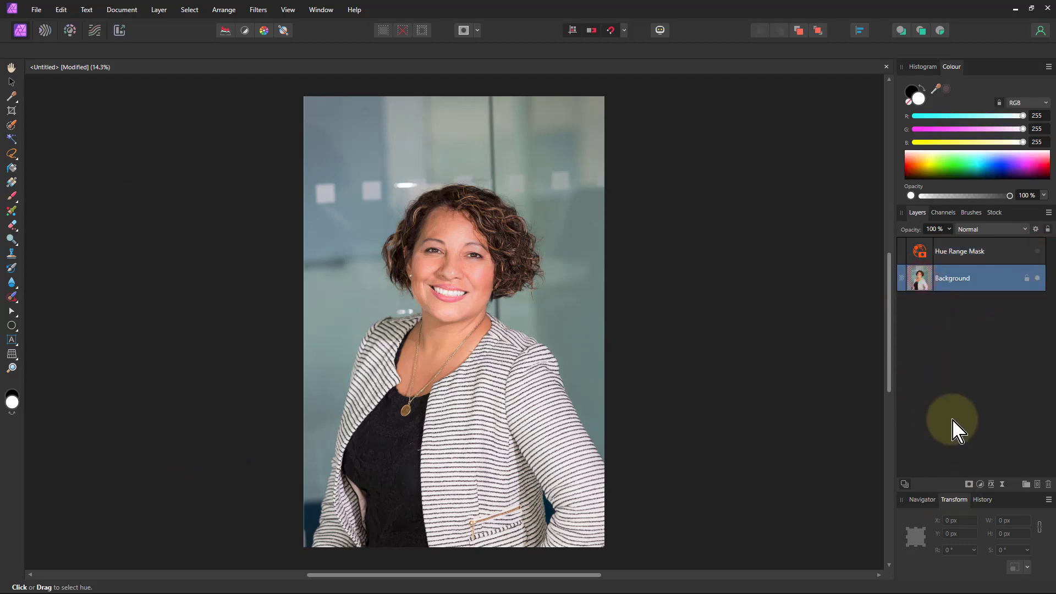
left_click(972, 484)
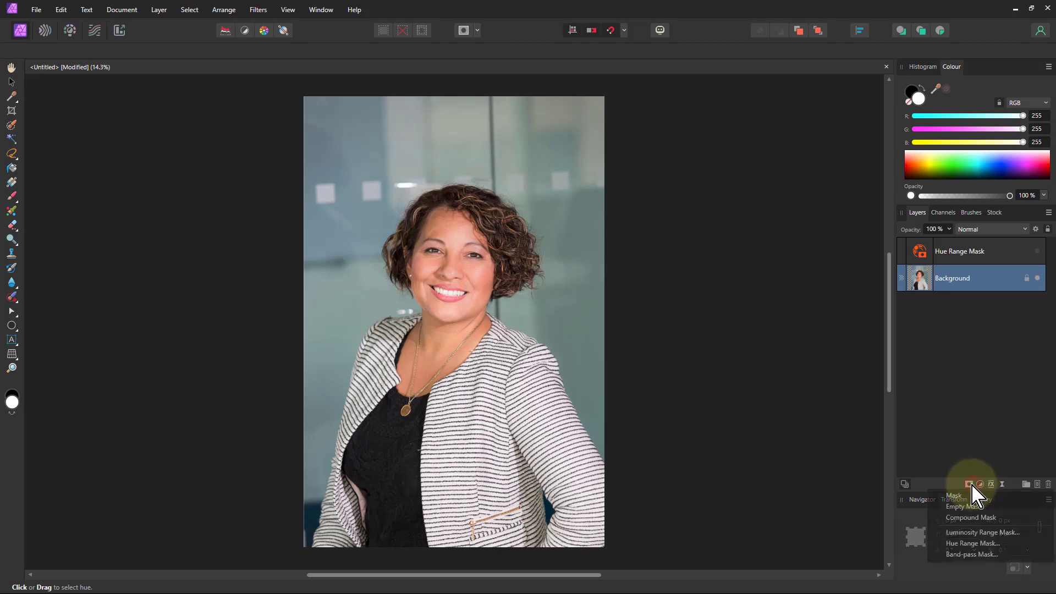
left_click(967, 532)
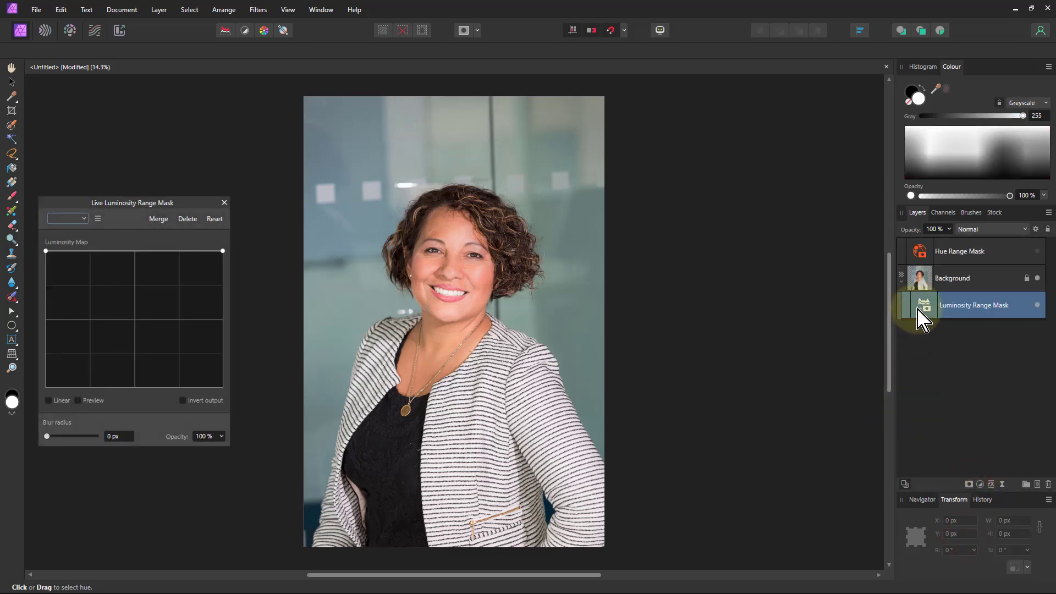
left_click_drag(921, 220, 923, 238)
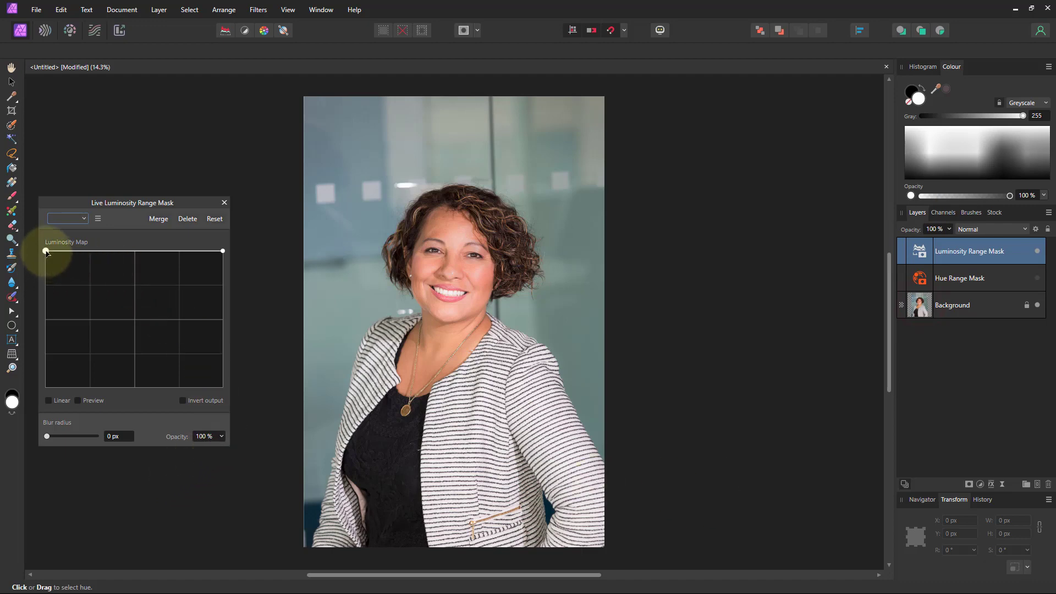
Make the luminosity map a linear rising diagonal that excludes the darkest tones.
left_click_drag(47, 252, 42, 395)
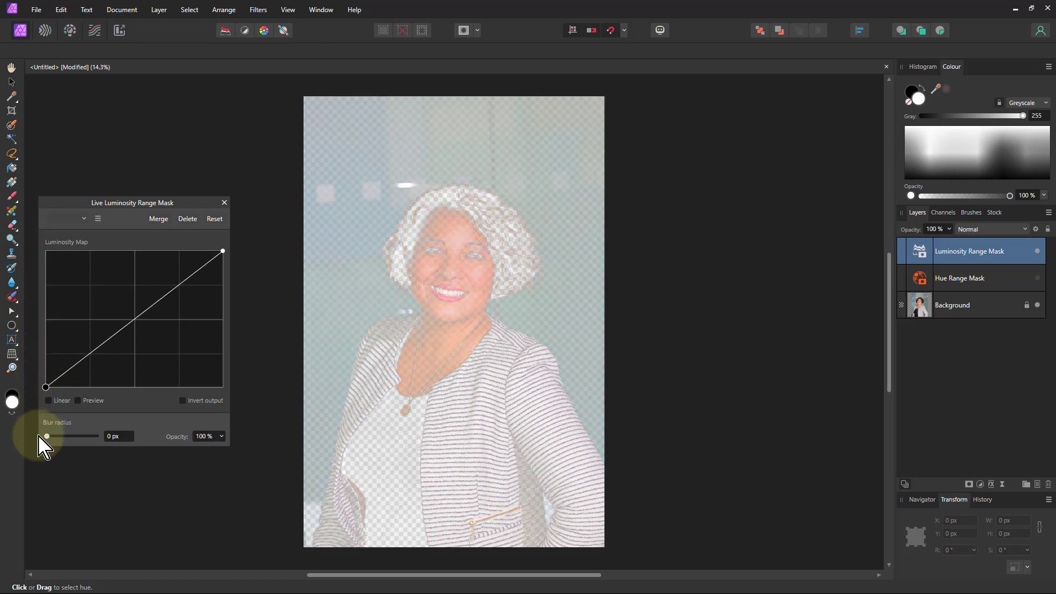
left_click(48, 400)
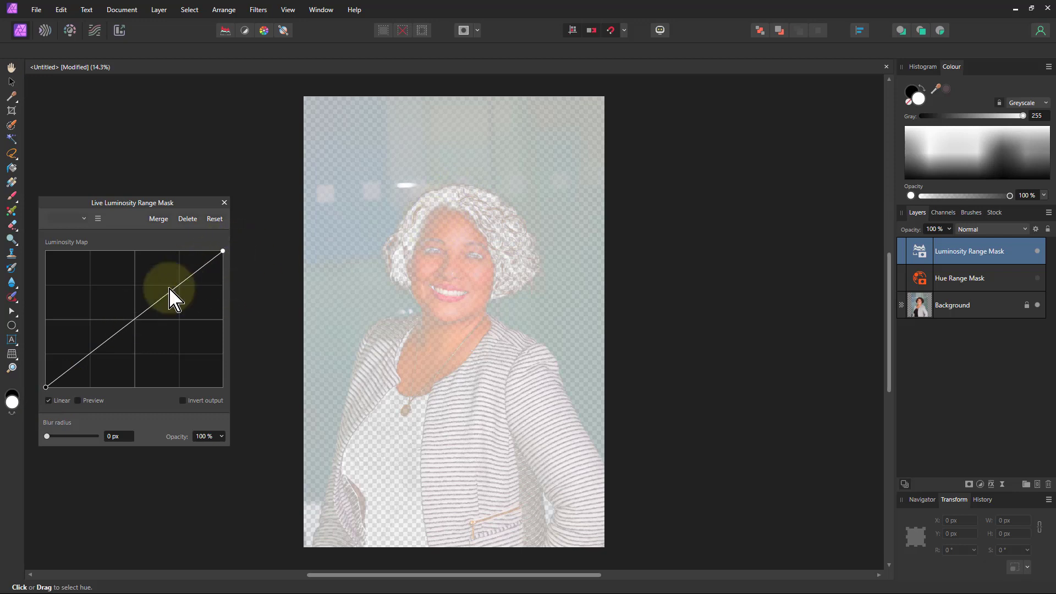
left_click_drag(46, 388, 107, 387)
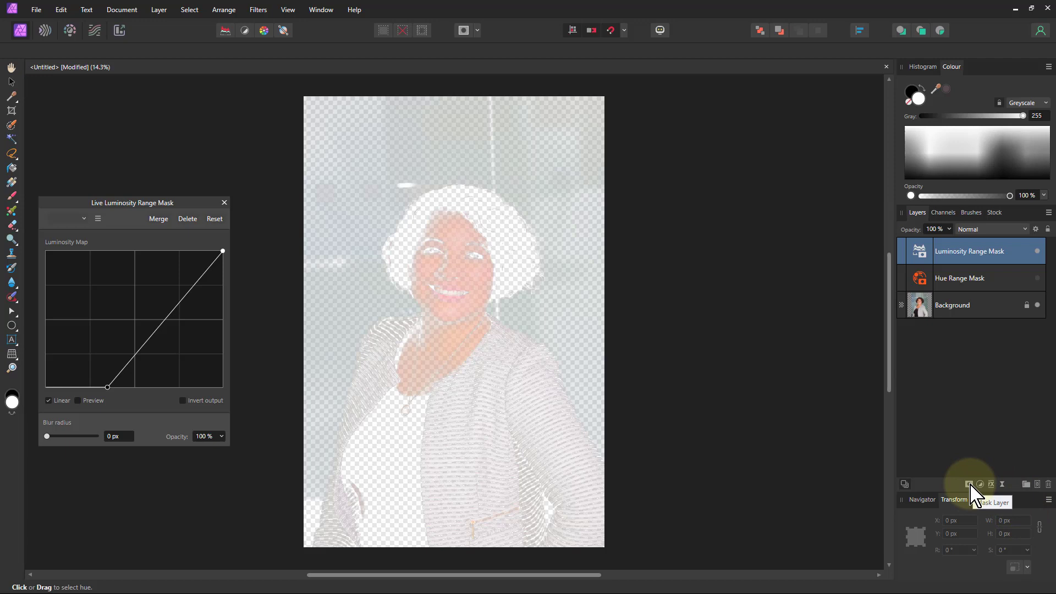
Add a Compound Mask holding the Luminosity and Hue Range Masks, with the hue mask visible again.
left_click(968, 483)
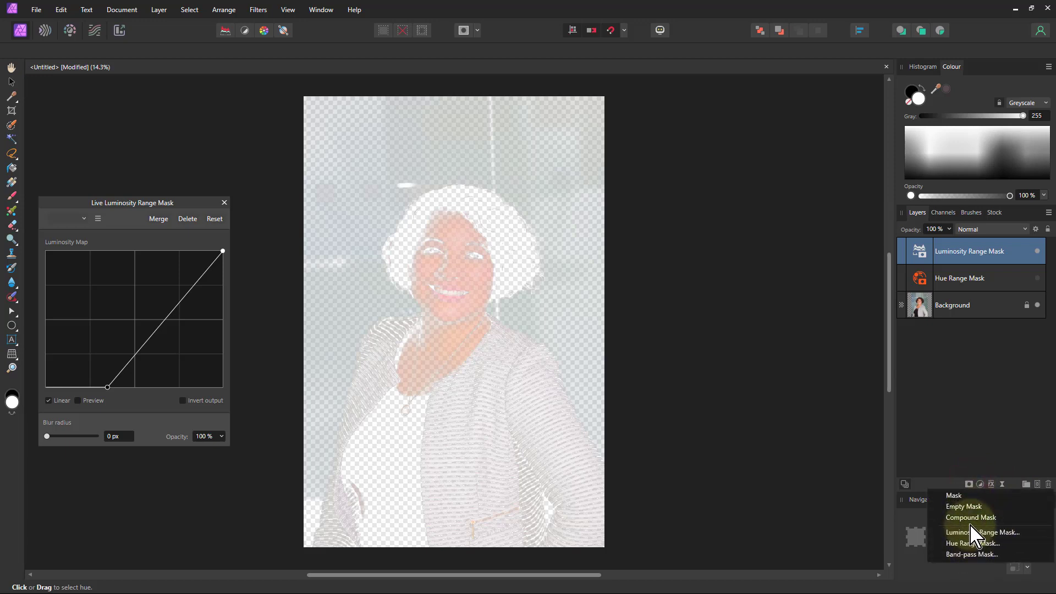
left_click(970, 517)
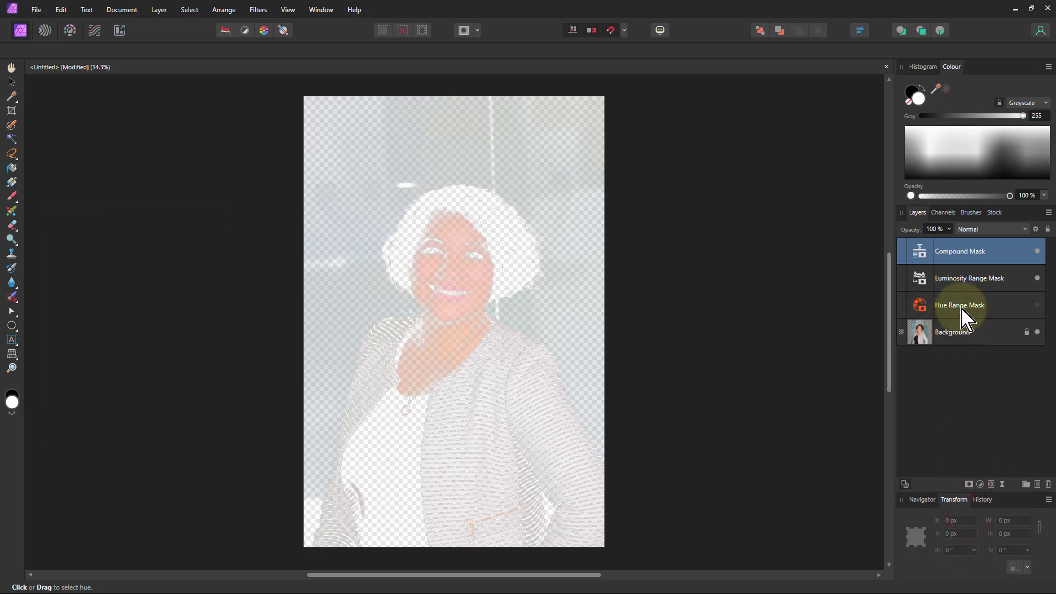
left_click_drag(919, 280, 919, 251)
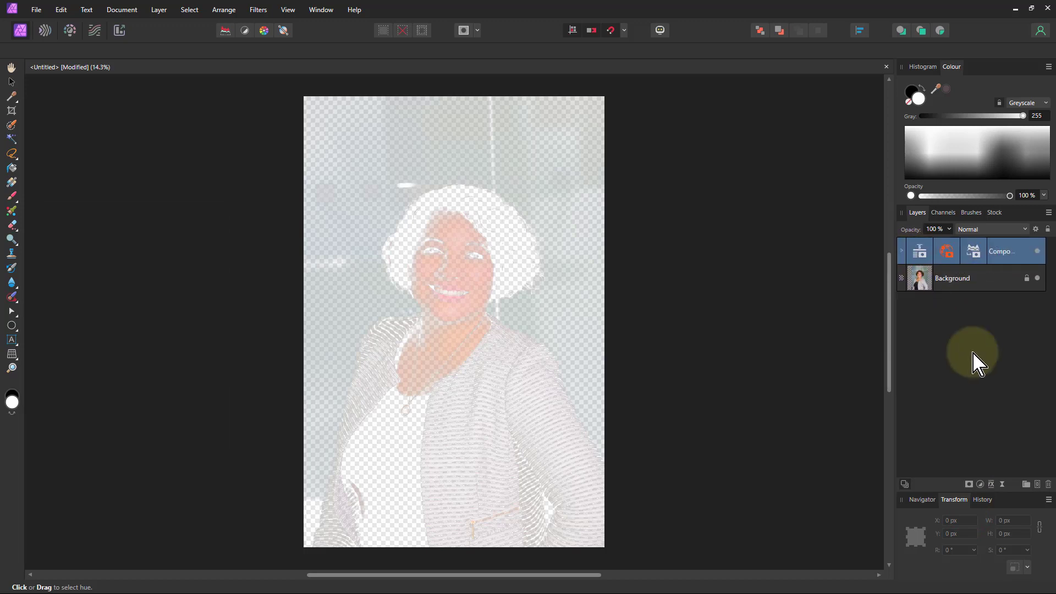
left_click(902, 252)
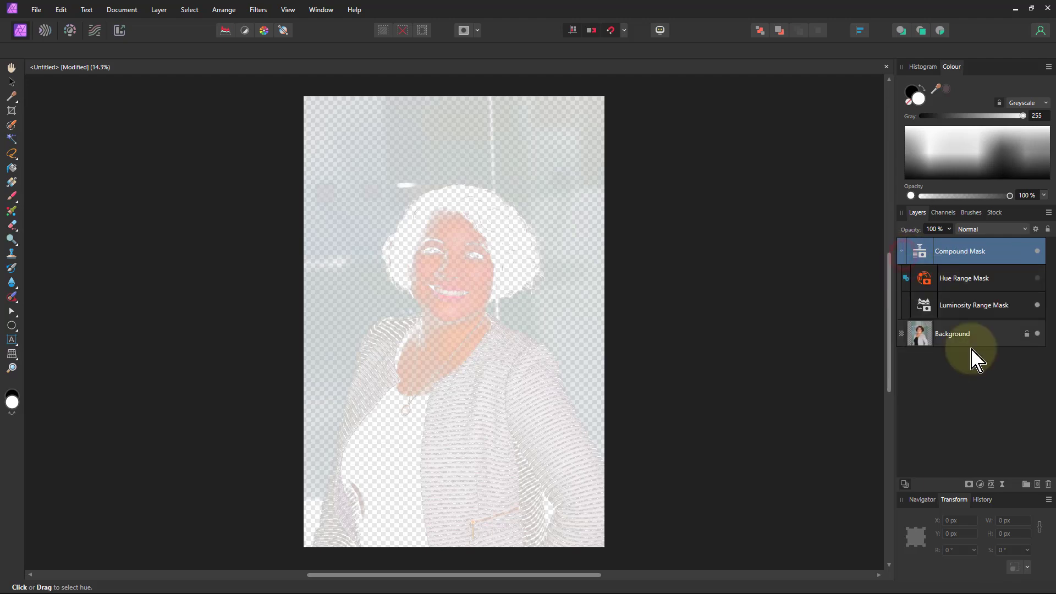
left_click(1037, 279)
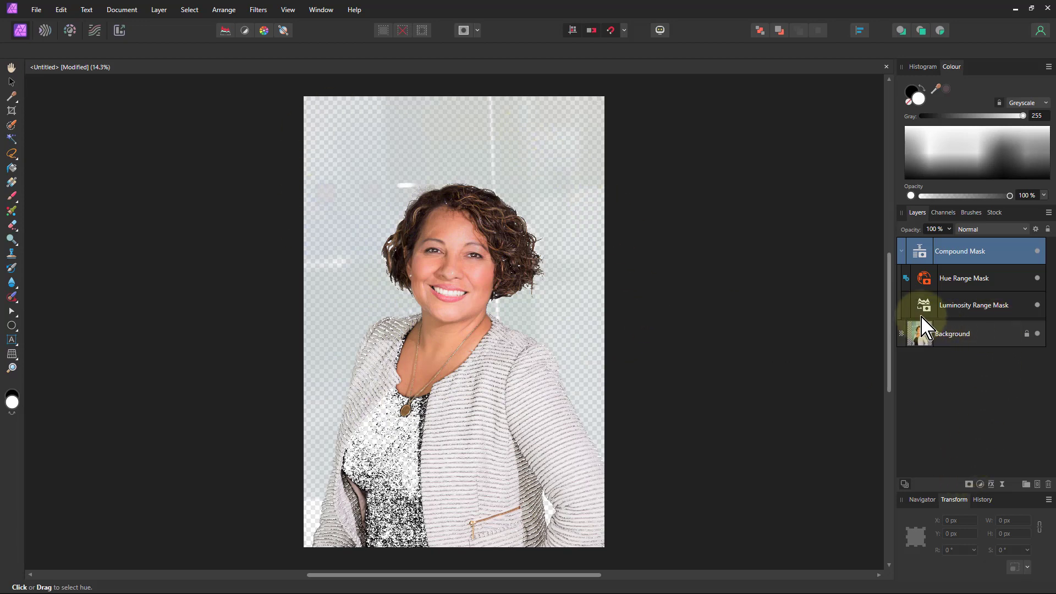
Check the Hue Range Mask's combine modes, then deselect the Compound Mask with the Move Tool.
left_click(907, 279)
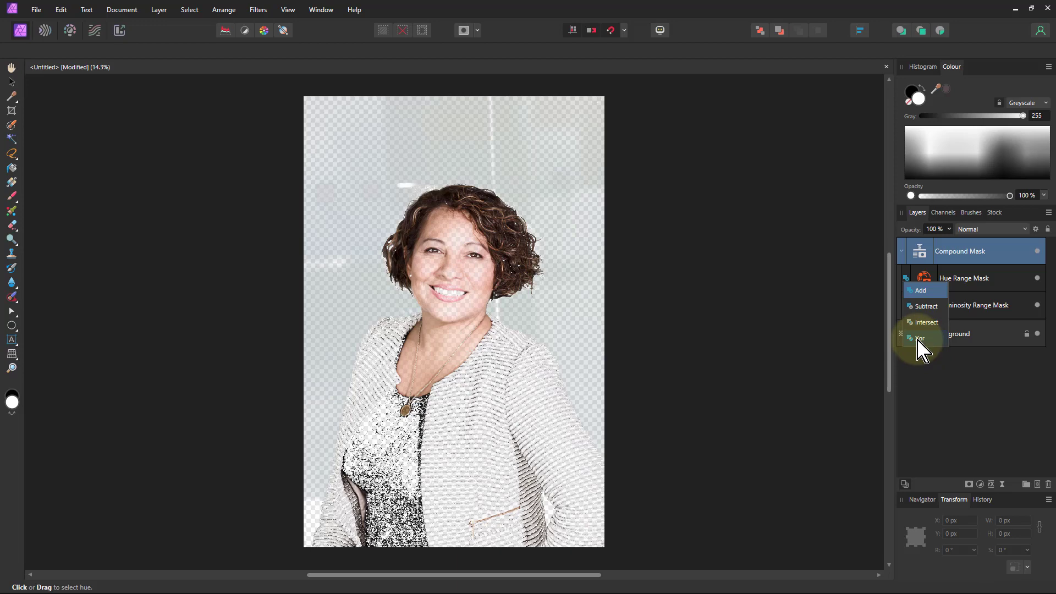
left_click(989, 367)
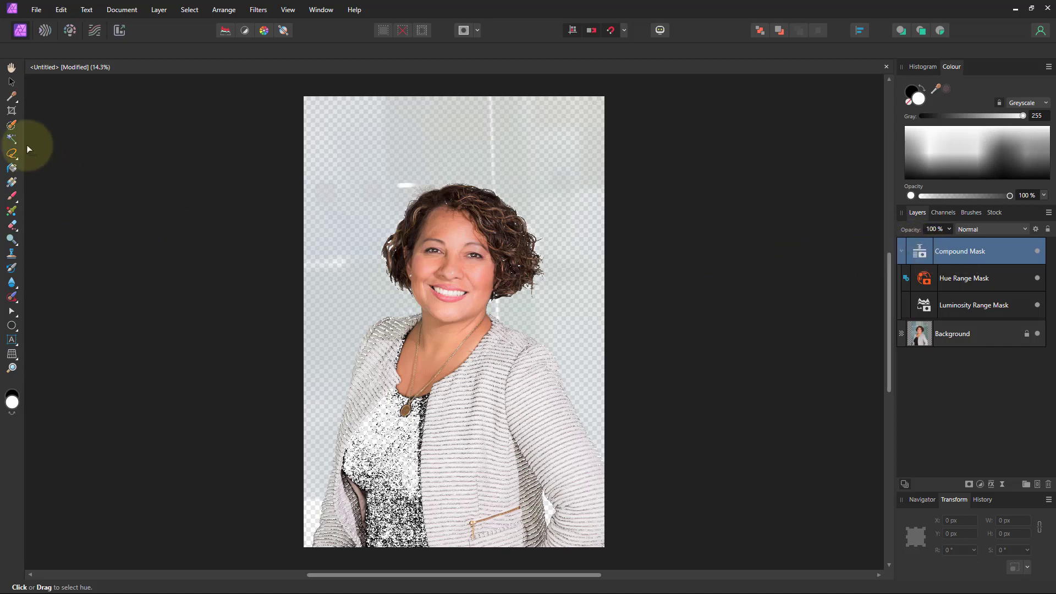
left_click(11, 82)
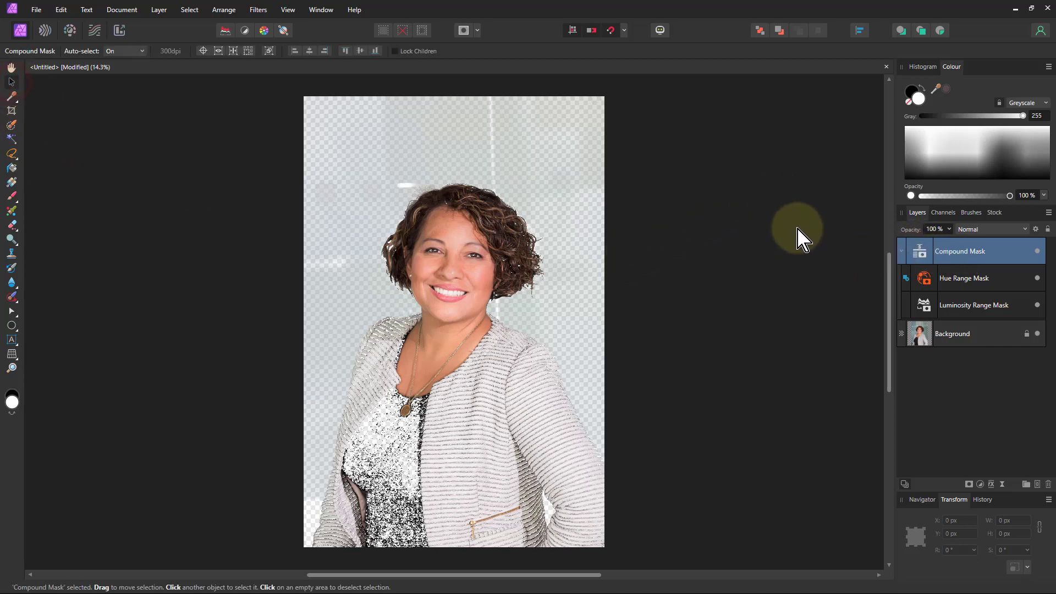
left_click(797, 228)
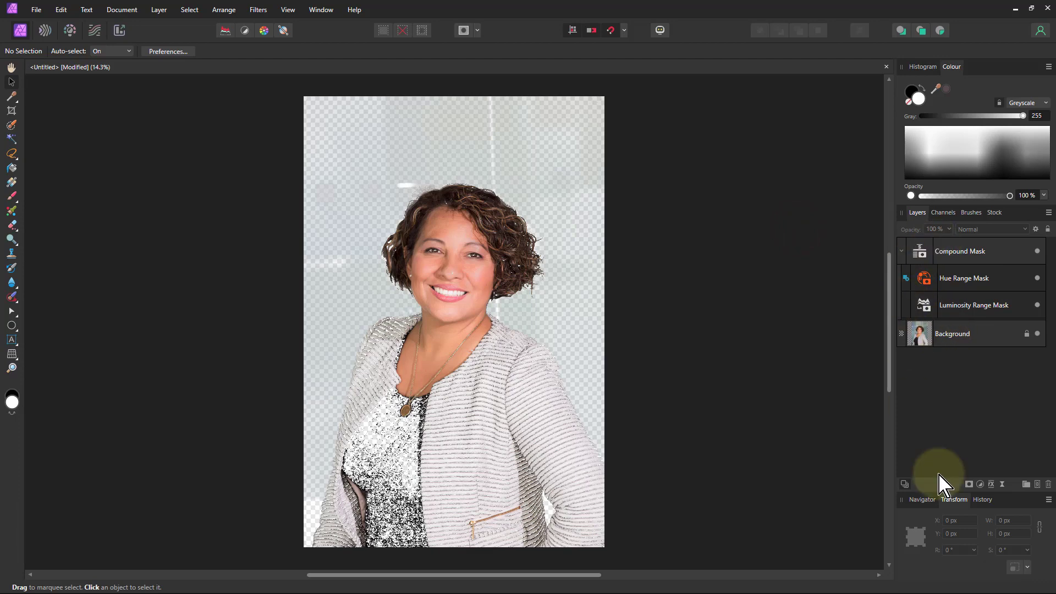
Add a Curves adjustment with the Compound Mask nested inside, and expand both layers.
left_click(979, 484)
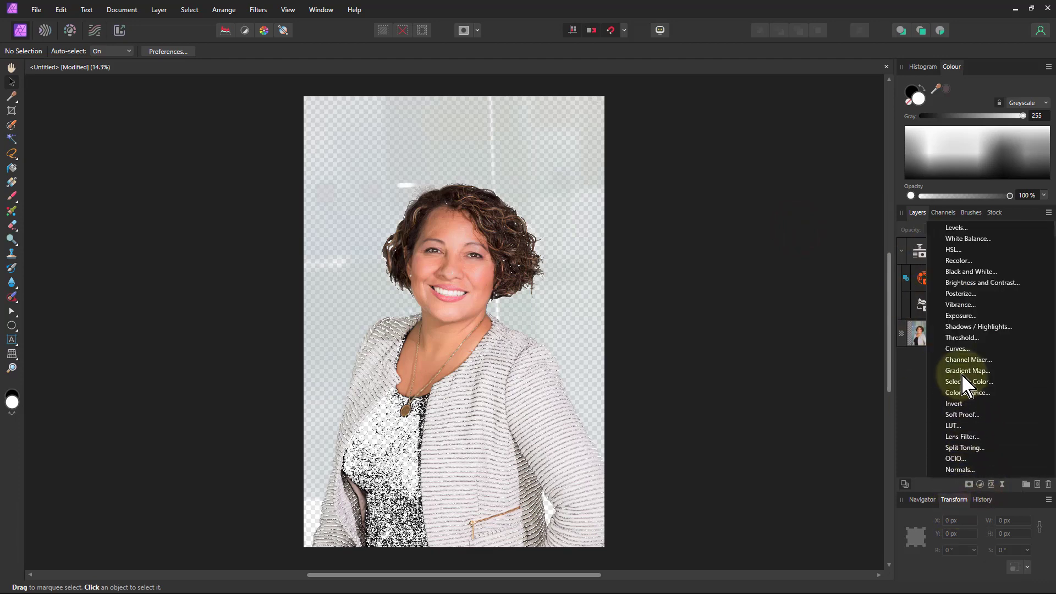
left_click(955, 353)
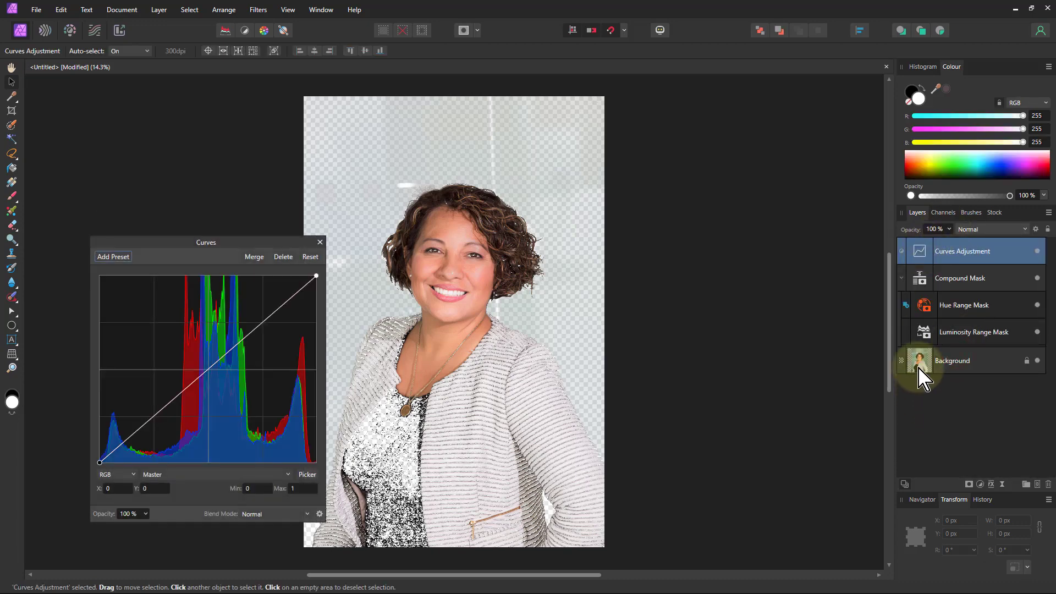
left_click_drag(919, 284, 918, 253)
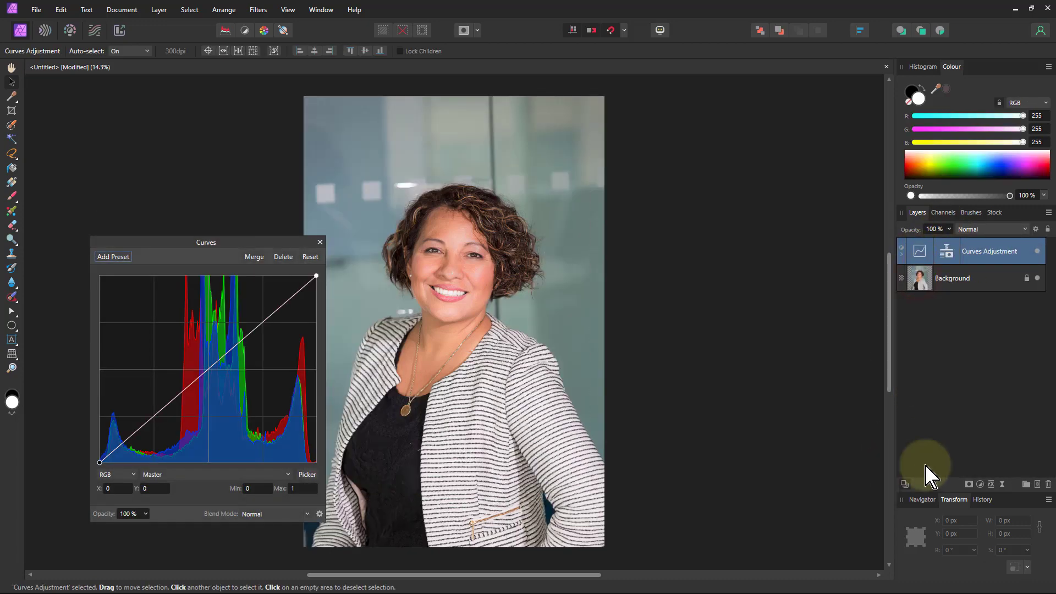
left_click(901, 254)
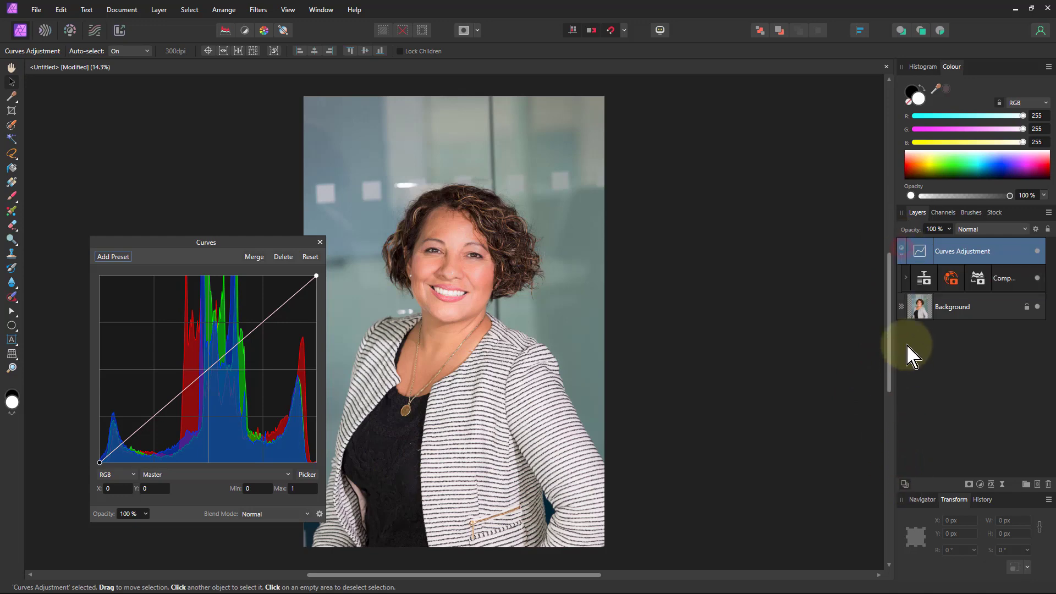
left_click(905, 280)
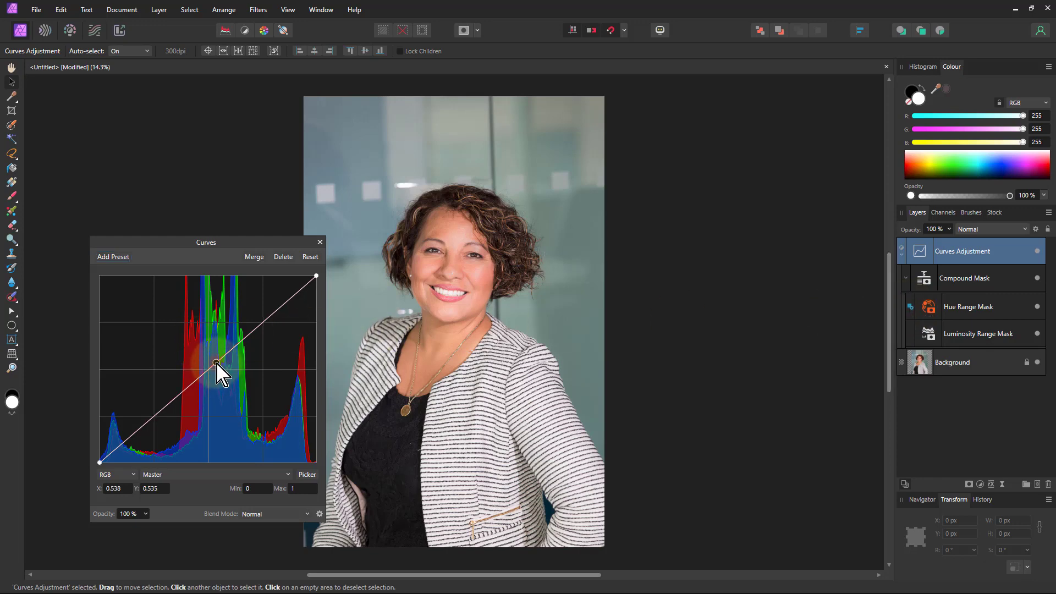
Pull a Master curve point down to X 0.663, Y 0.402, set the Hue Range Mask to Intersect, and compare.
left_click_drag(219, 369, 243, 388)
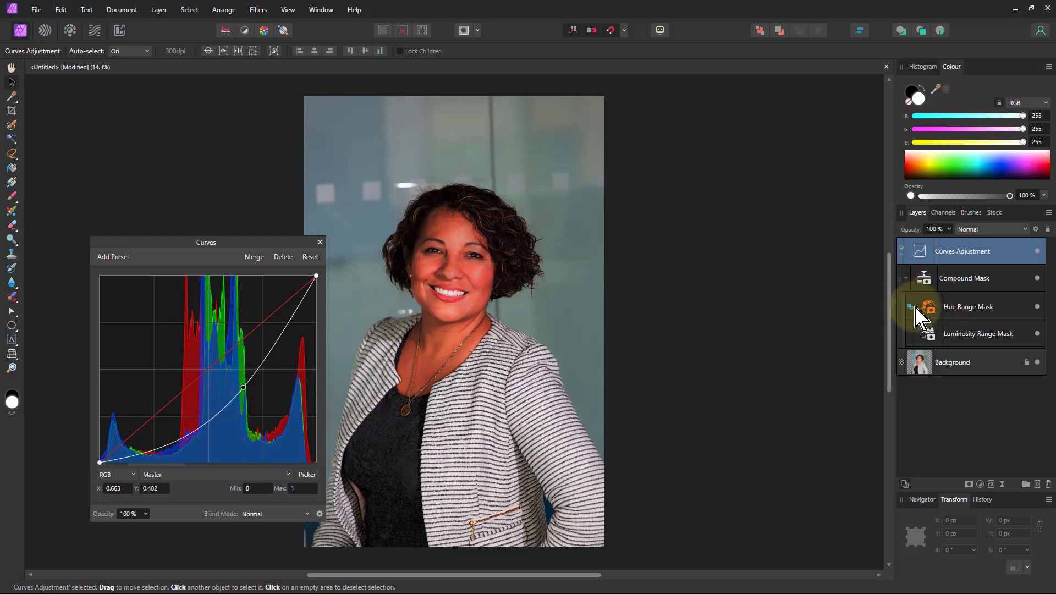
left_click(910, 306)
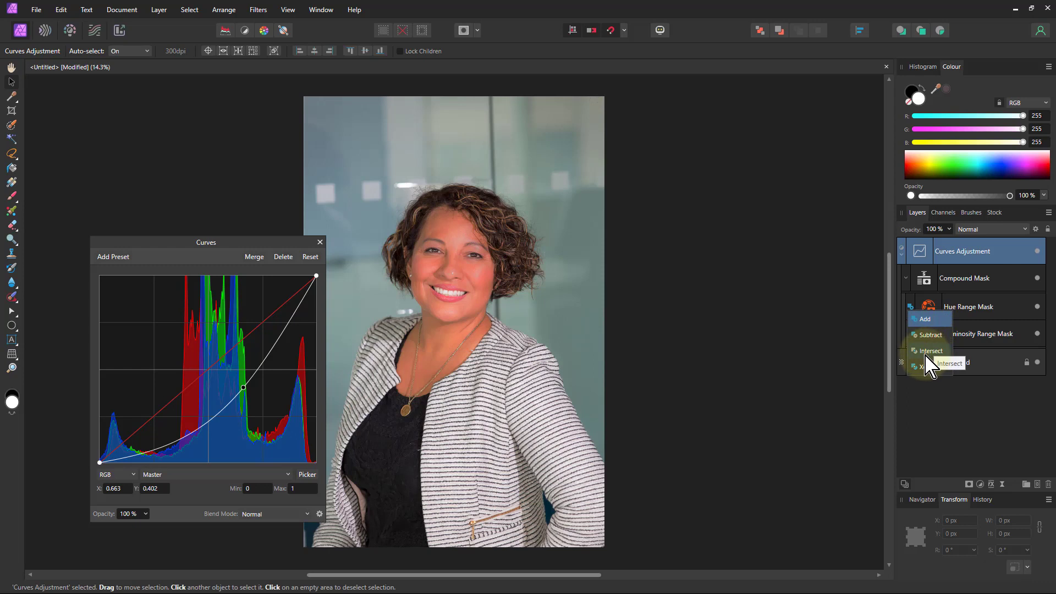
left_click(927, 352)
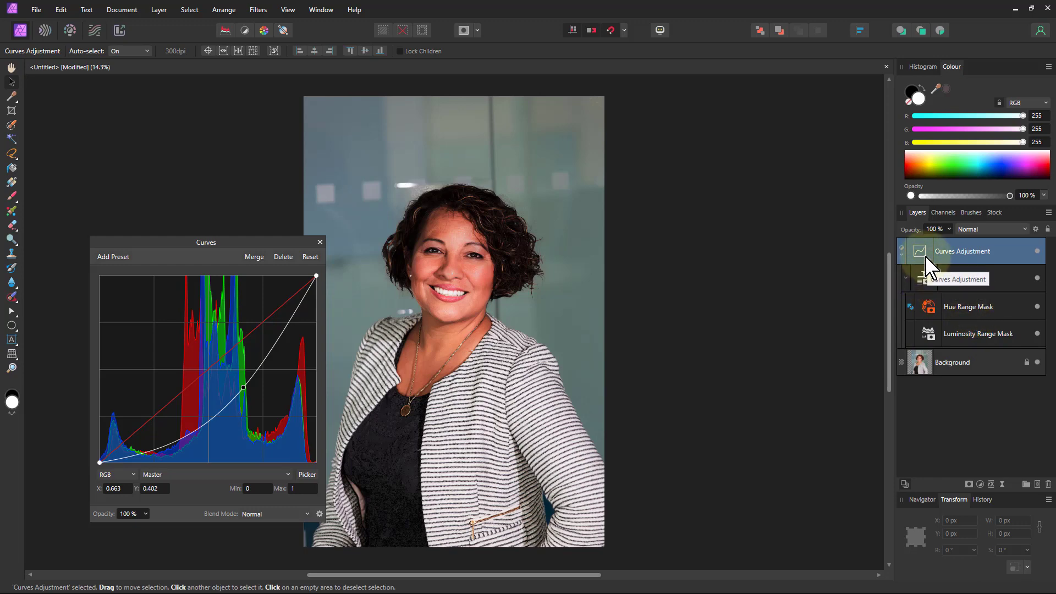
left_click(1037, 252)
left_click(1037, 251)
left_click(1037, 251)
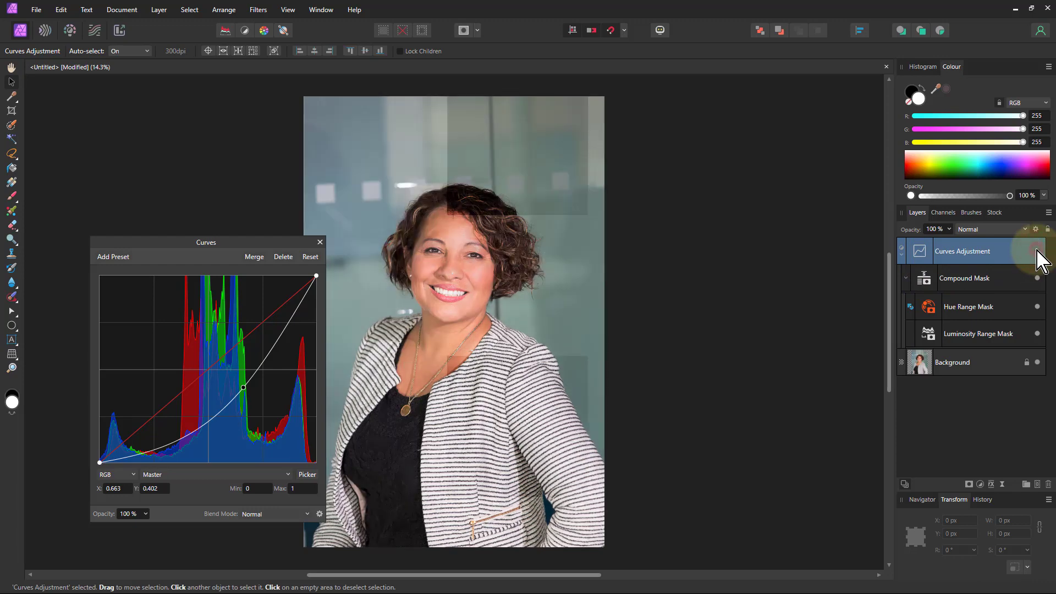
left_click(1037, 251)
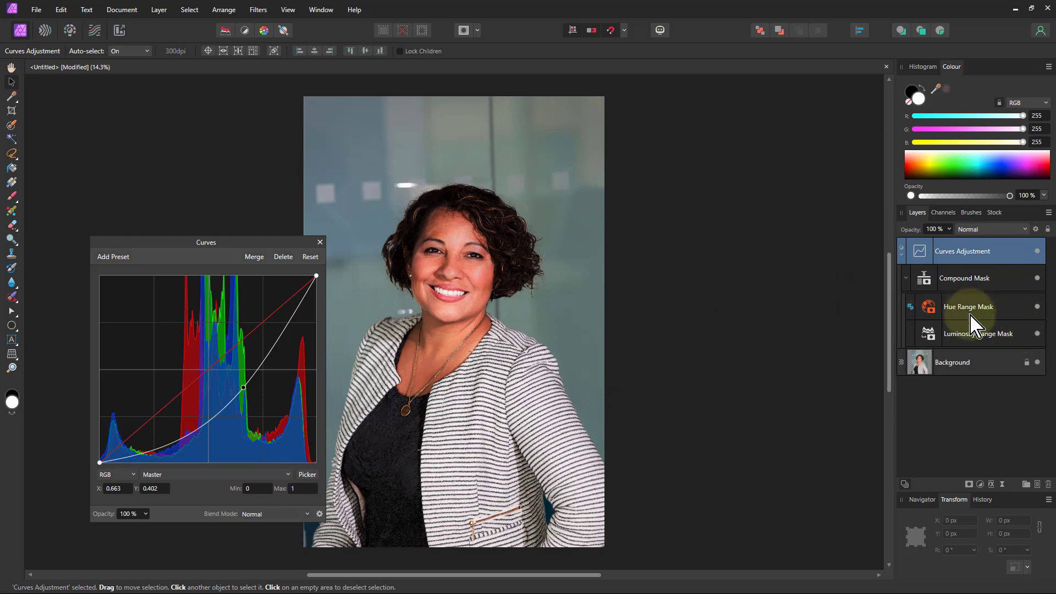
Revisit the Hue Range Mask's combine mode and toggle the Curves adjustment to compare.
left_click(910, 307)
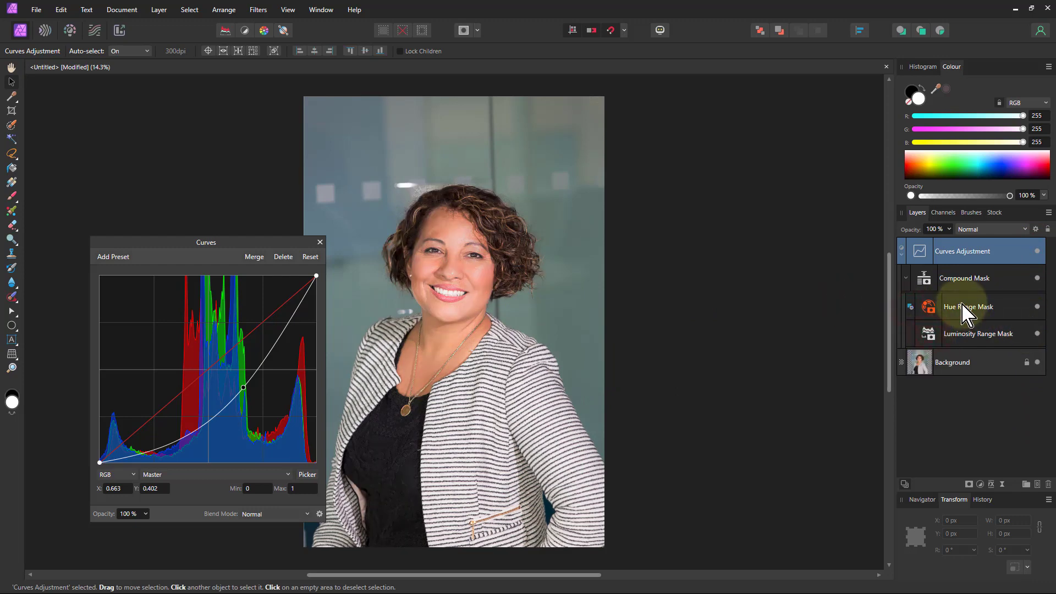
left_click(1037, 251)
left_click(1037, 252)
left_click(1036, 251)
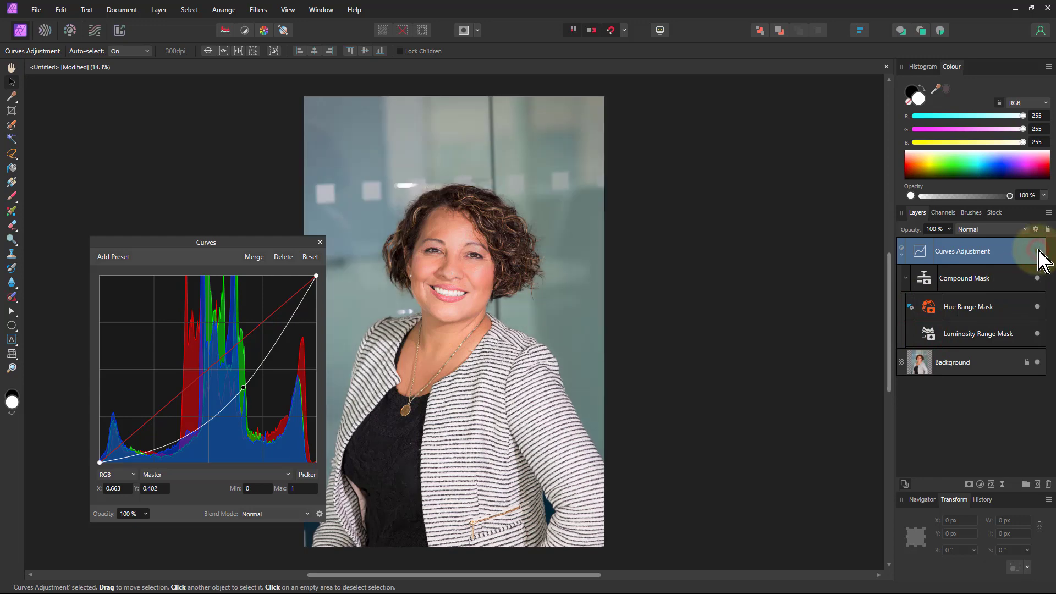
left_click(1037, 251)
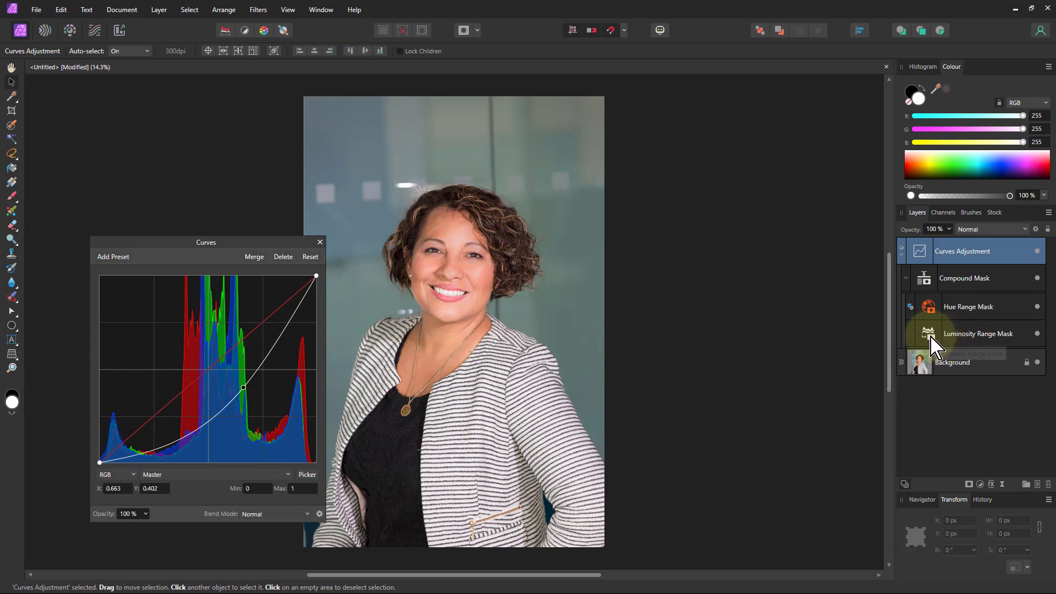
Rotate the Hue Range Mask's hue arc, then raise a midpoint on the Luminosity Range Mask's map.
left_click(935, 308)
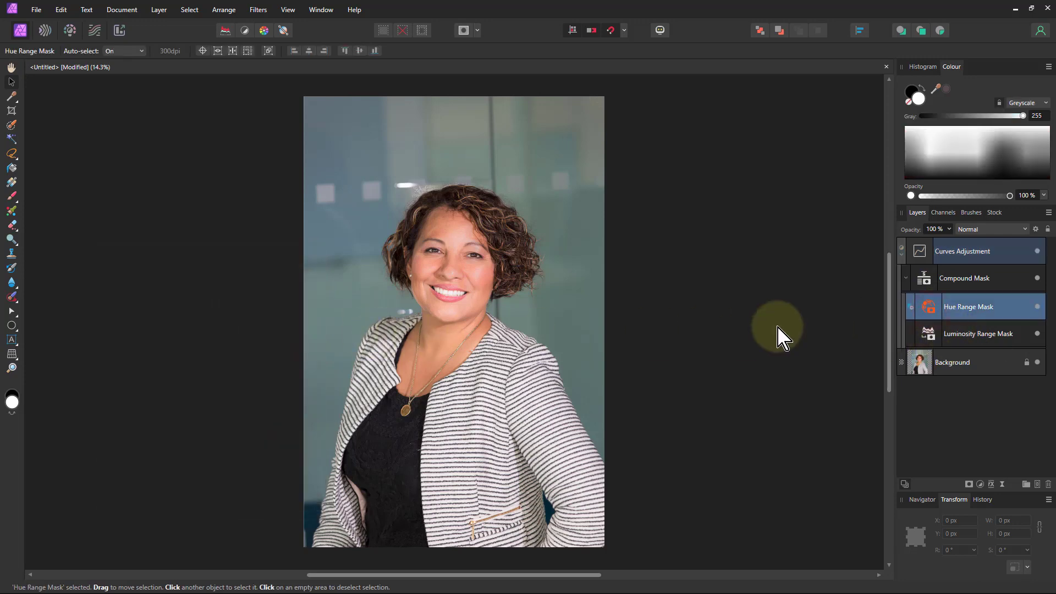
double_click(928, 307)
left_click_drag(202, 312, 233, 299)
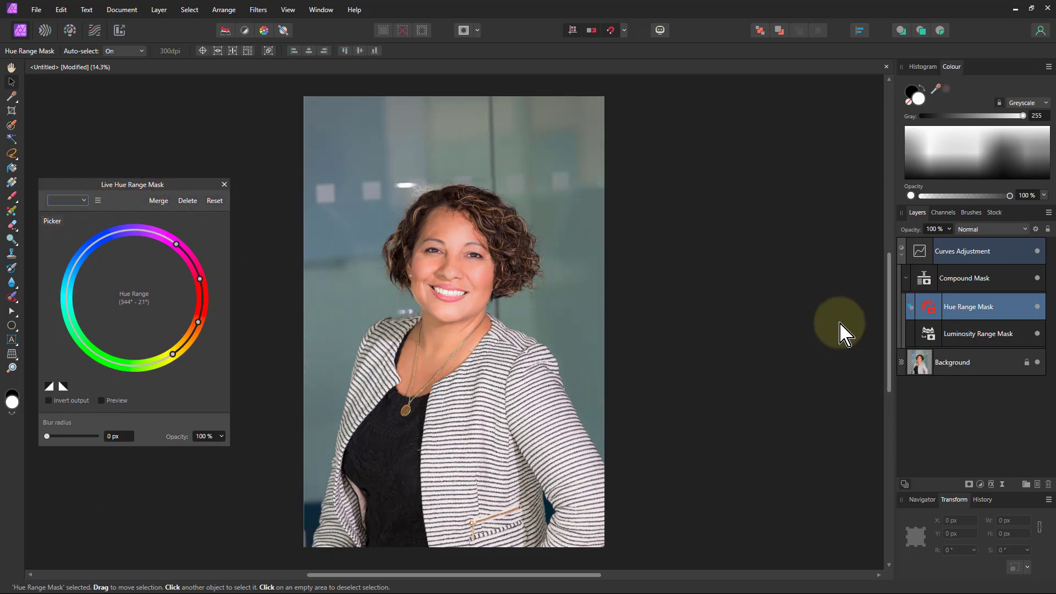
left_click(929, 340)
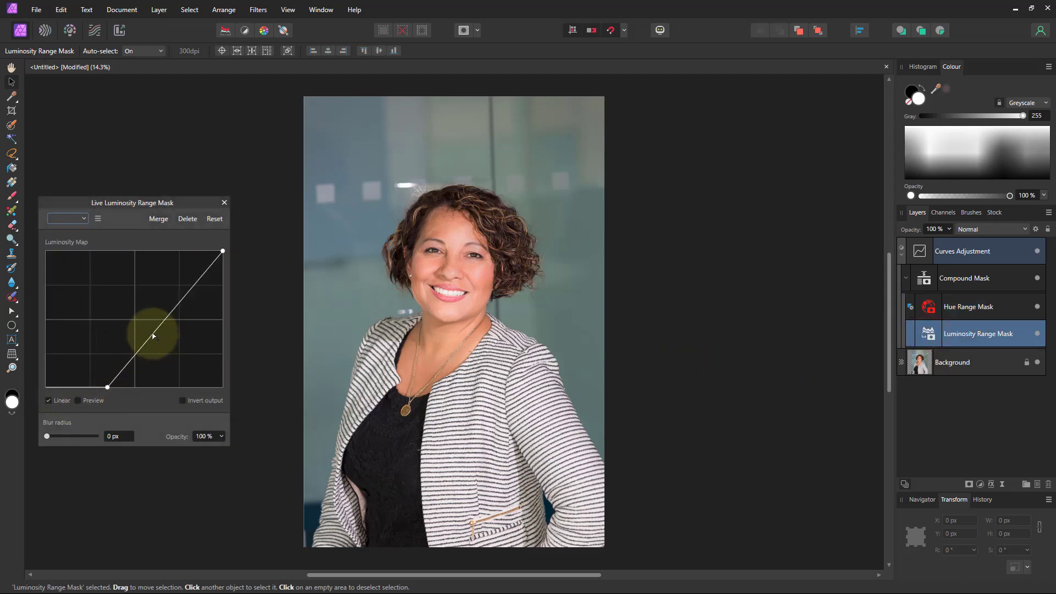
left_click_drag(152, 337, 143, 299)
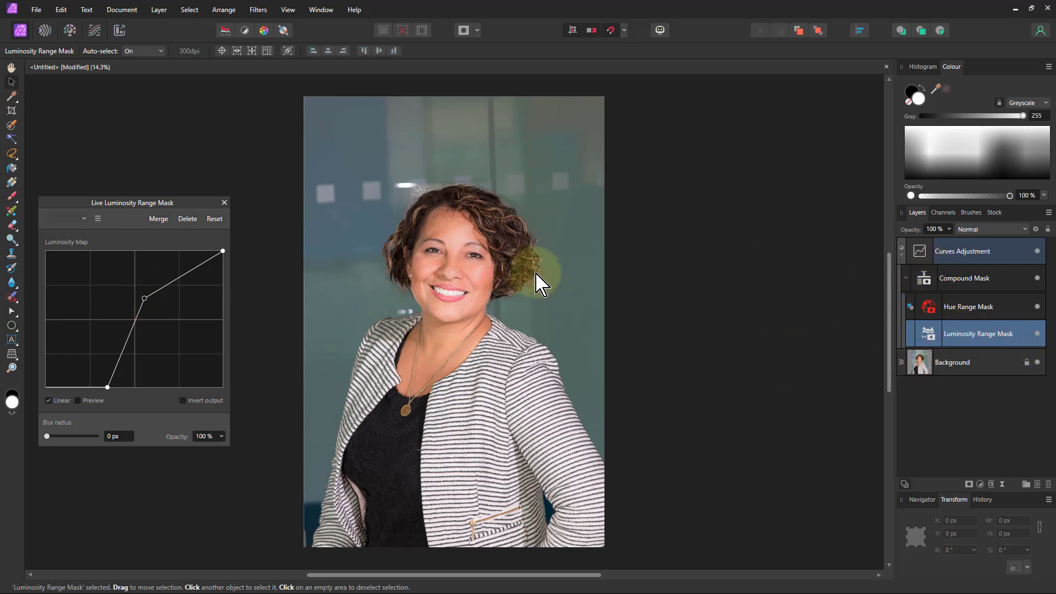
Set the Luminosity Range Mask to Xor, move its map midpoint higher and left, and compare with Curves off.
left_click(910, 307)
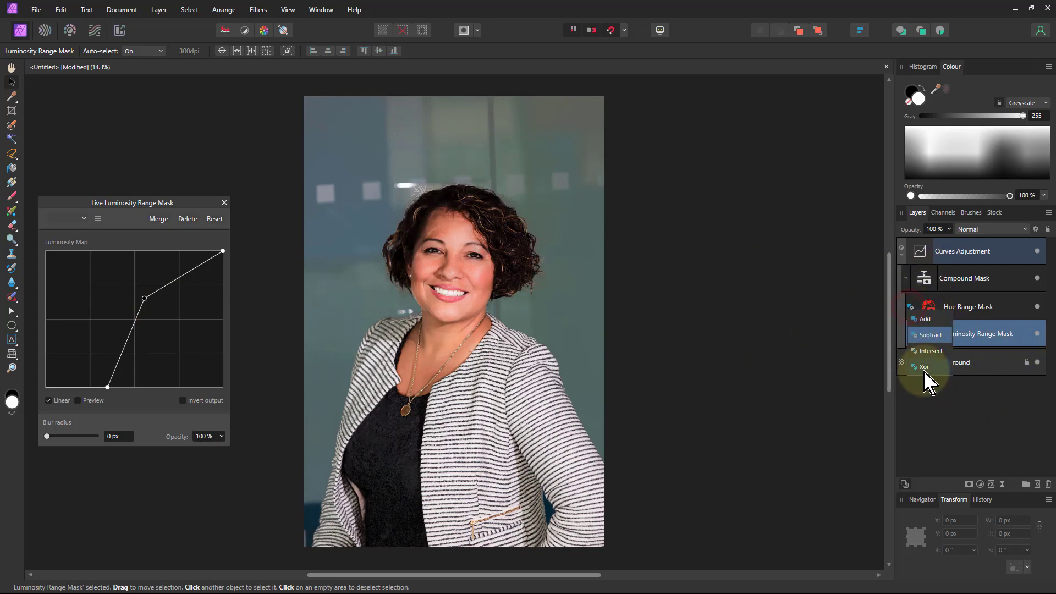
left_click(925, 367)
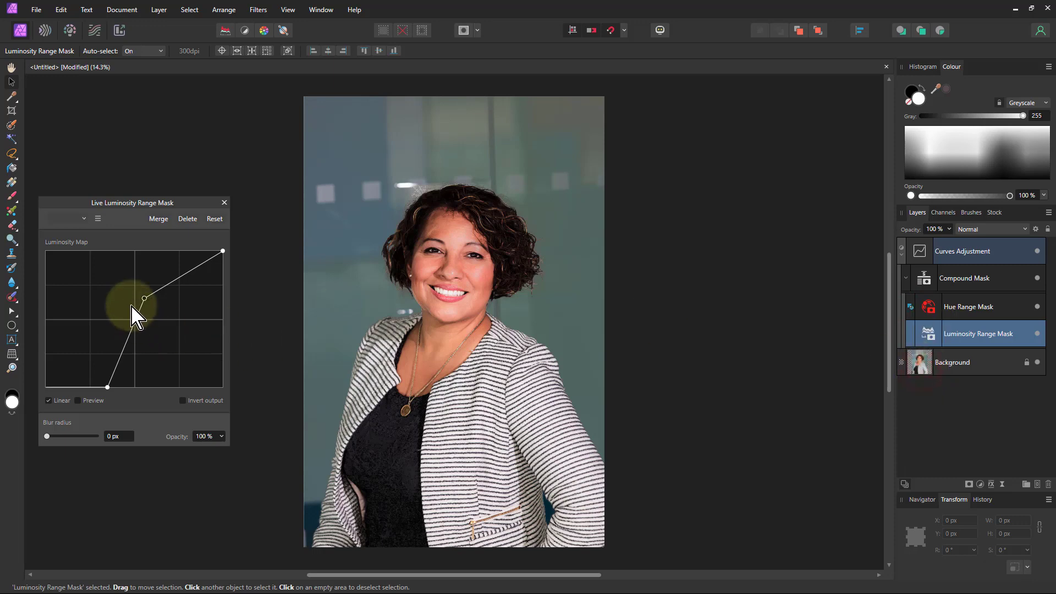
left_click_drag(144, 298, 133, 272)
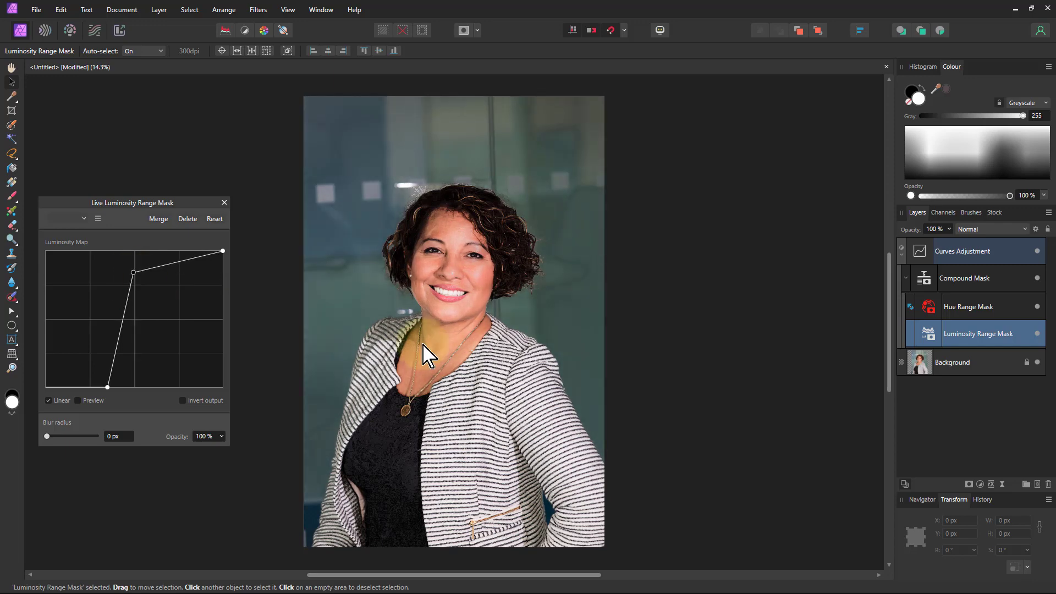
left_click(1037, 251)
left_click(1038, 251)
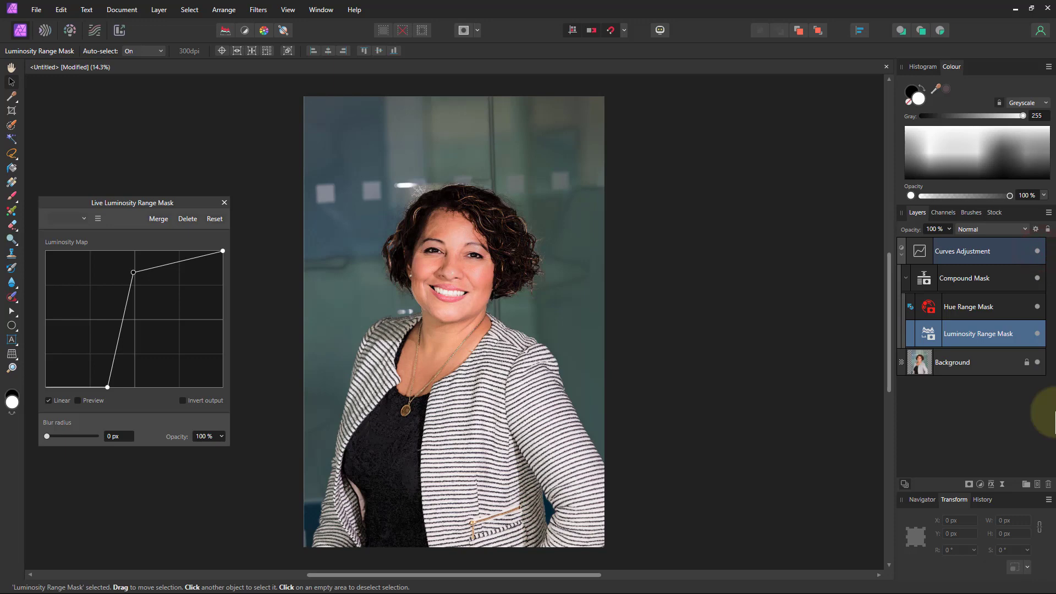